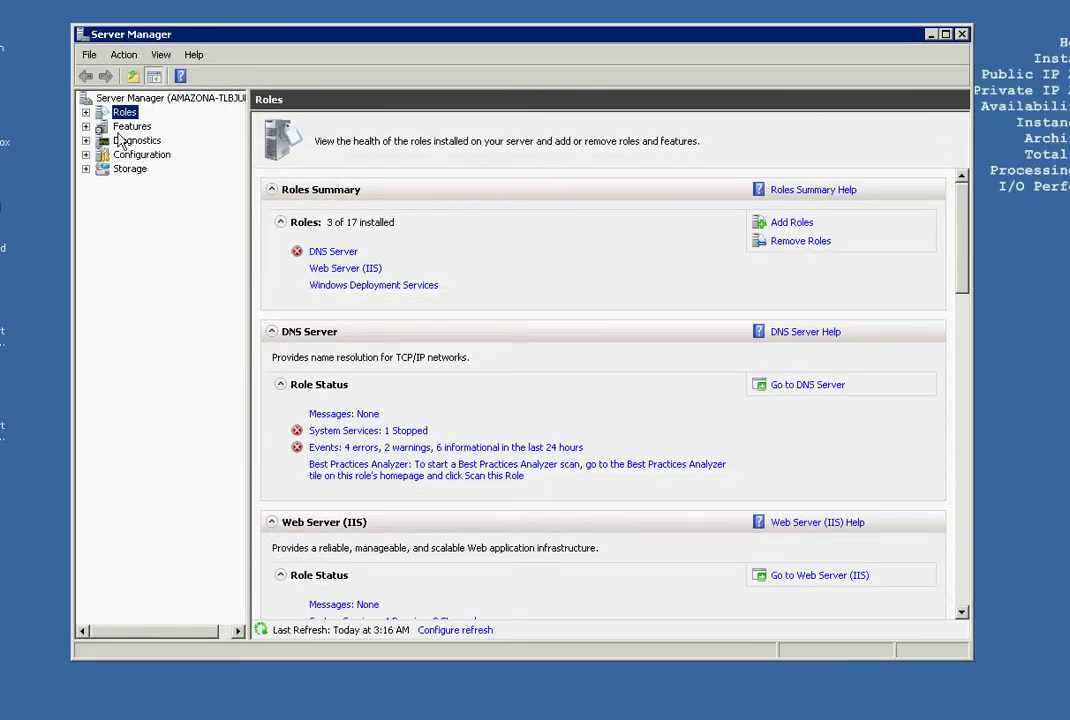
Open the Add Features wizard for this server, dismissing the Group Policy Management notice.
left_click(126, 127)
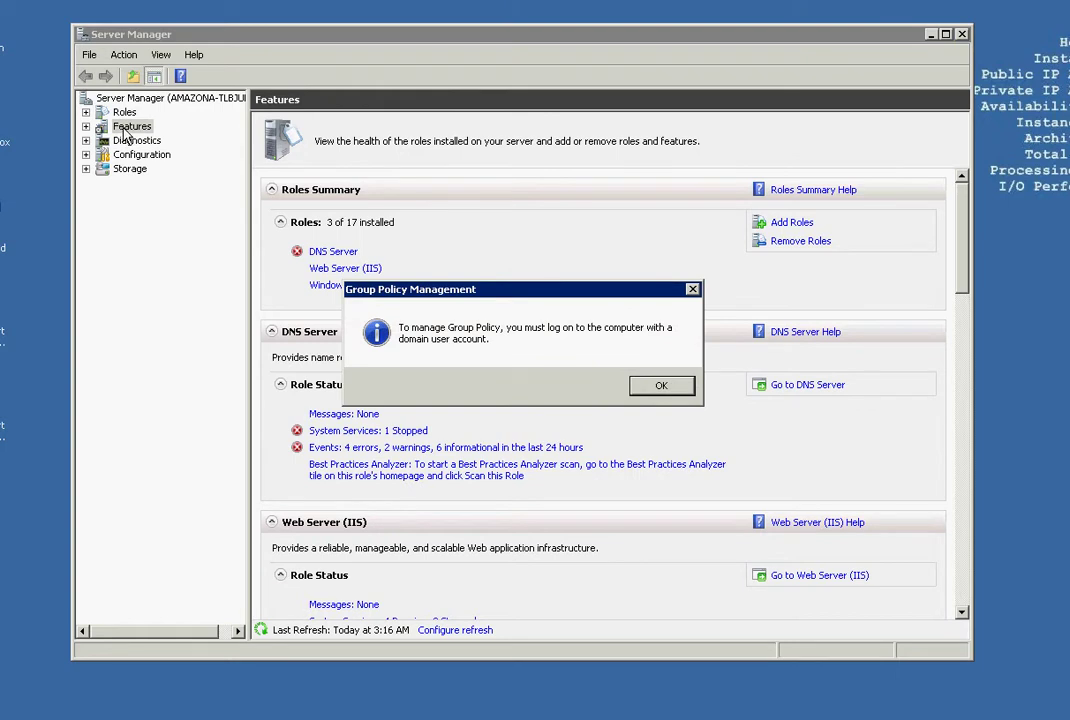
left_click(672, 388)
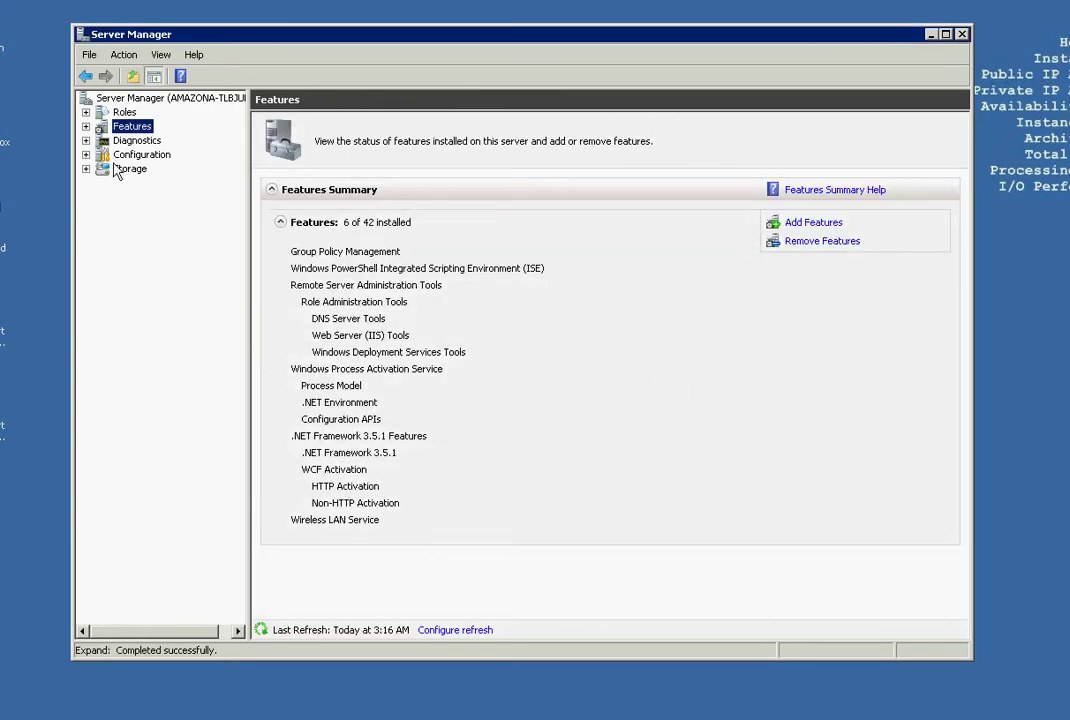
right_click(116, 129)
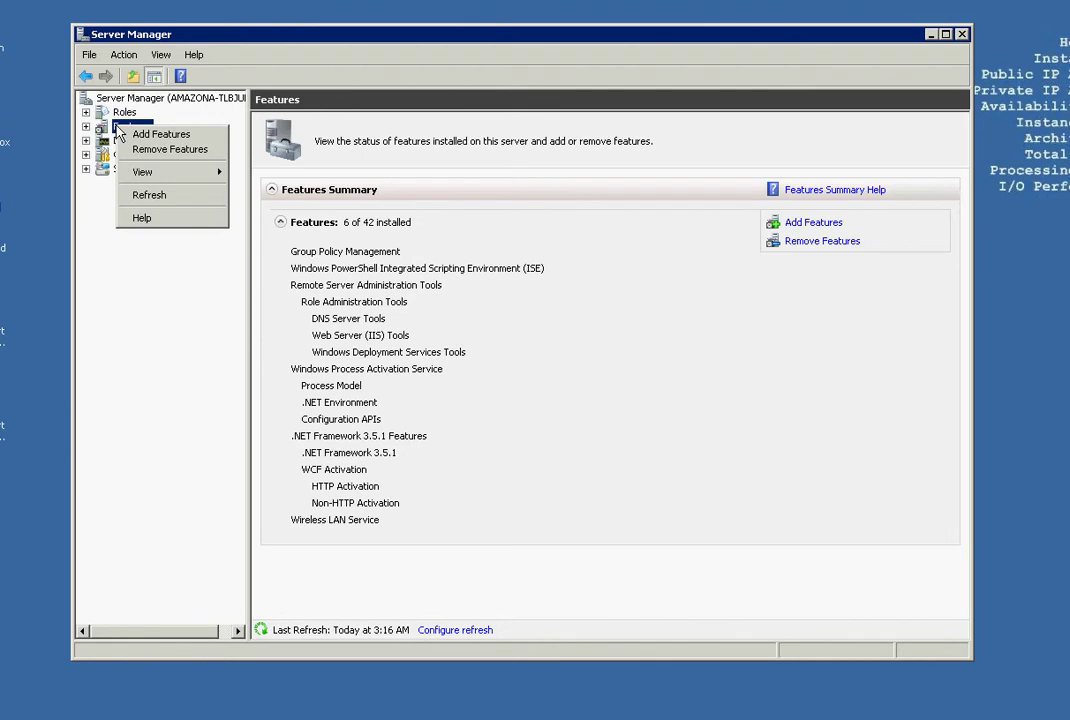
left_click(126, 134)
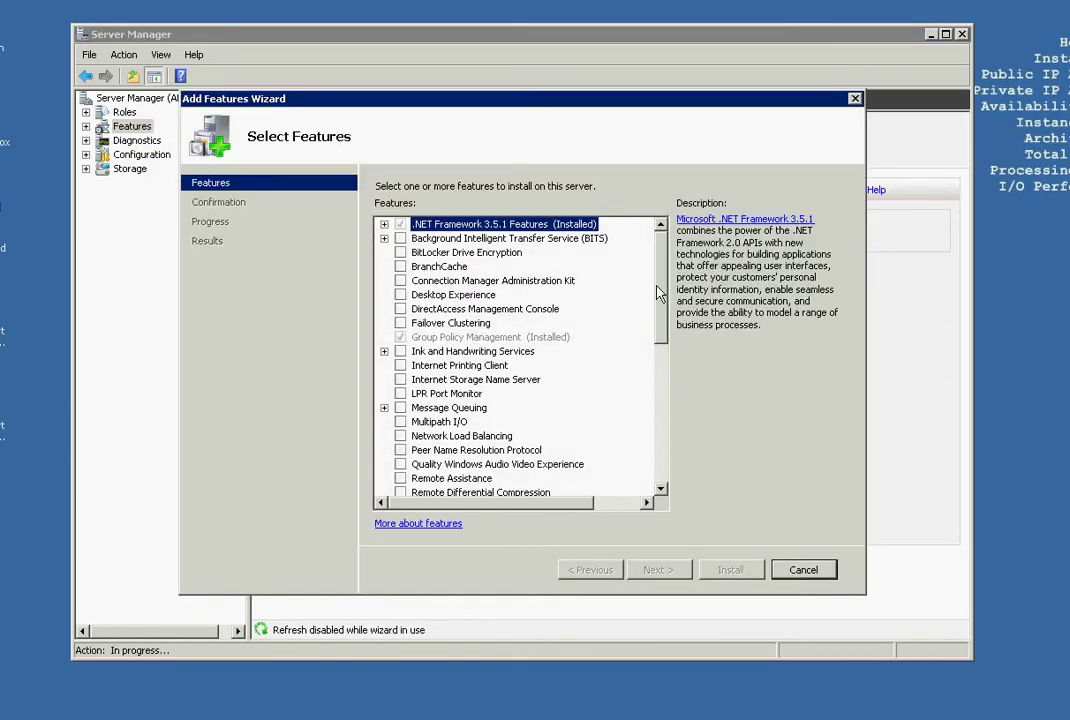
Install Windows Server Backup Features with both Windows Server Backup and Command-line Tools, and close the wizard.
left_click_drag(660, 291, 666, 446)
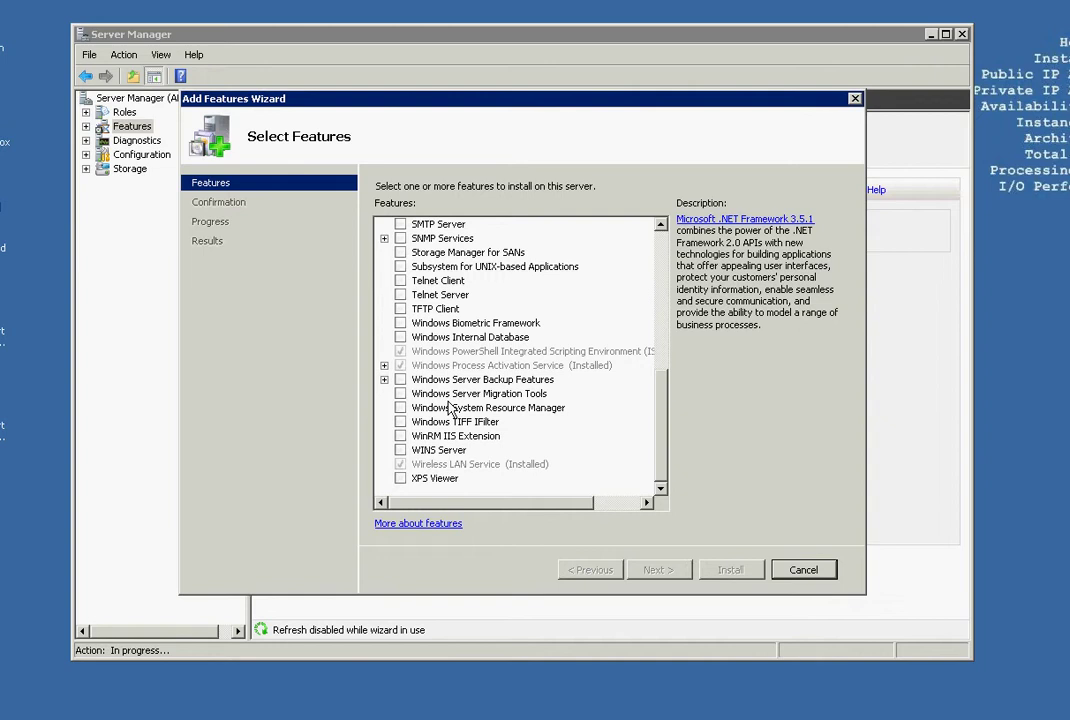
left_click(403, 384)
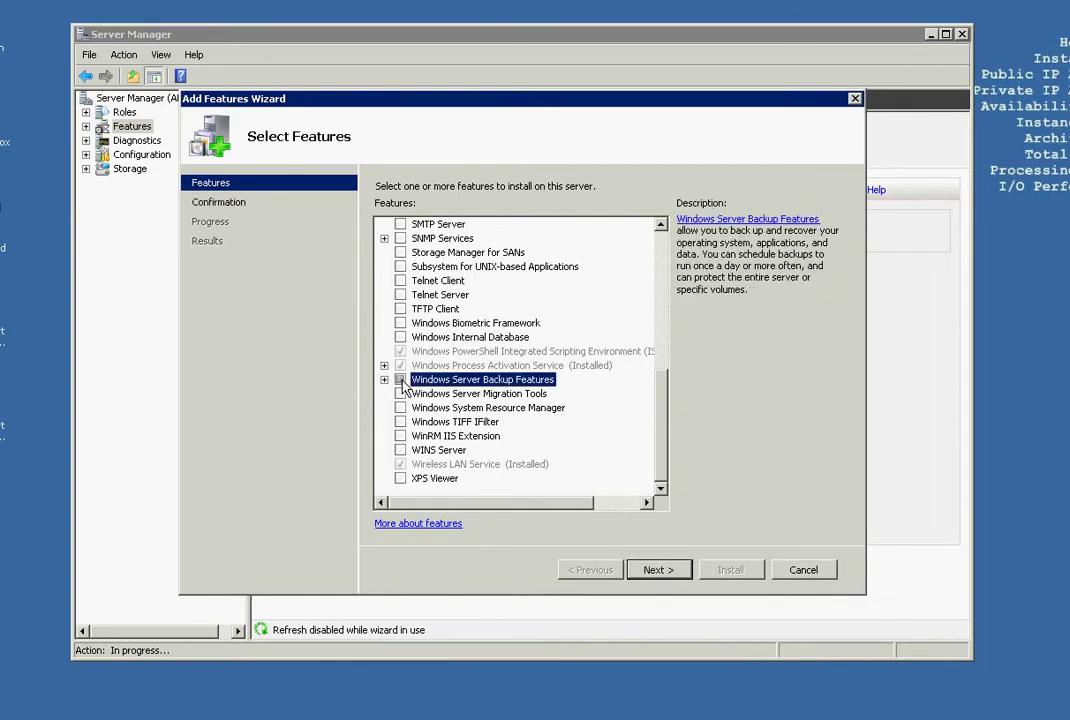
left_click(384, 380)
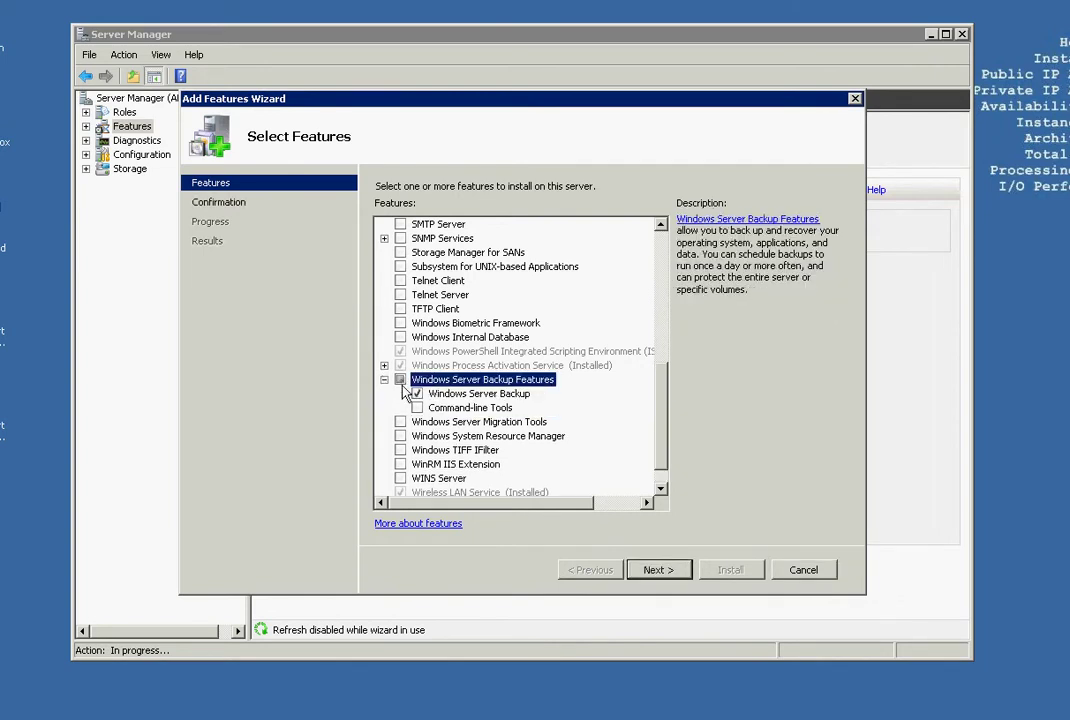
left_click(417, 408)
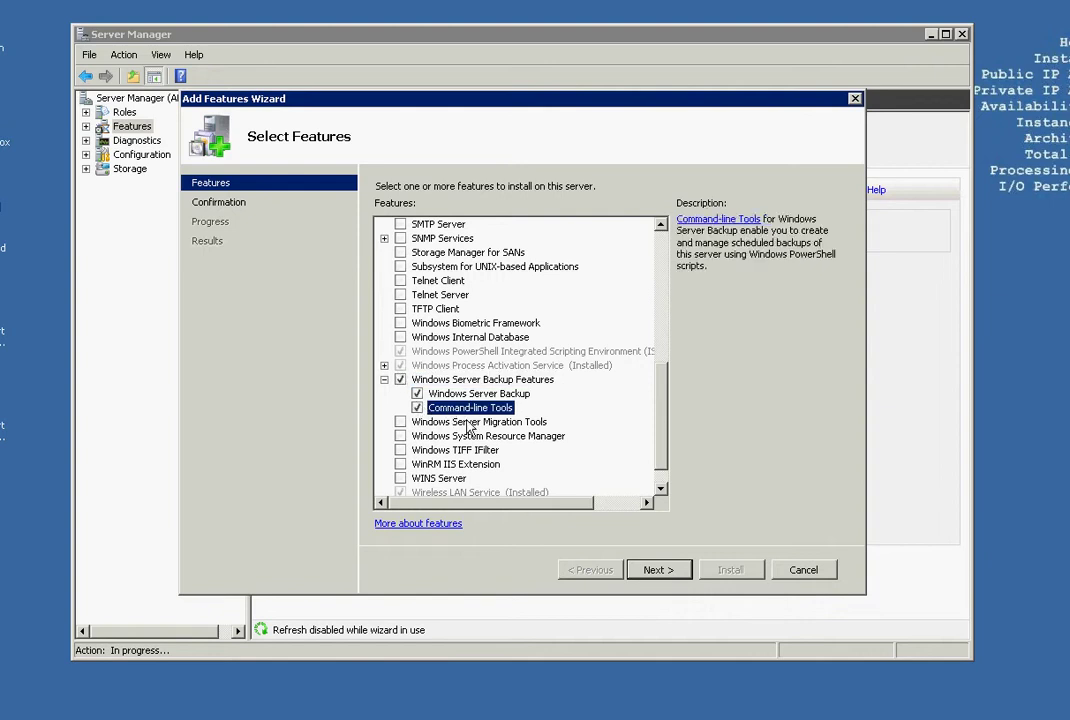
left_click(652, 575)
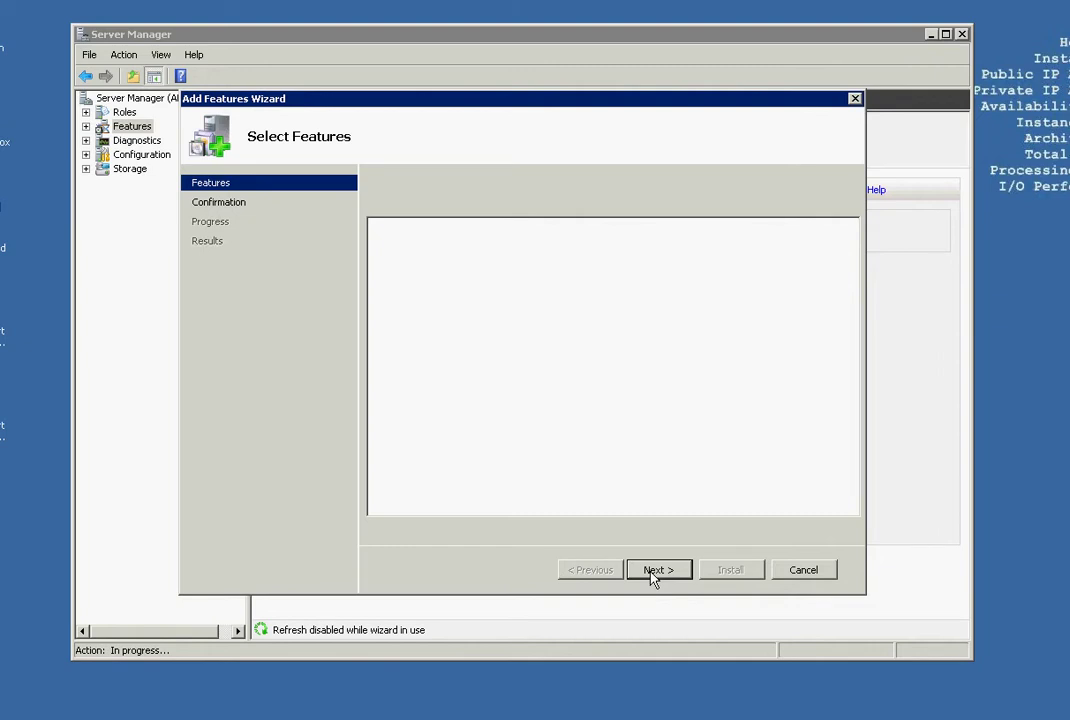
left_click(745, 571)
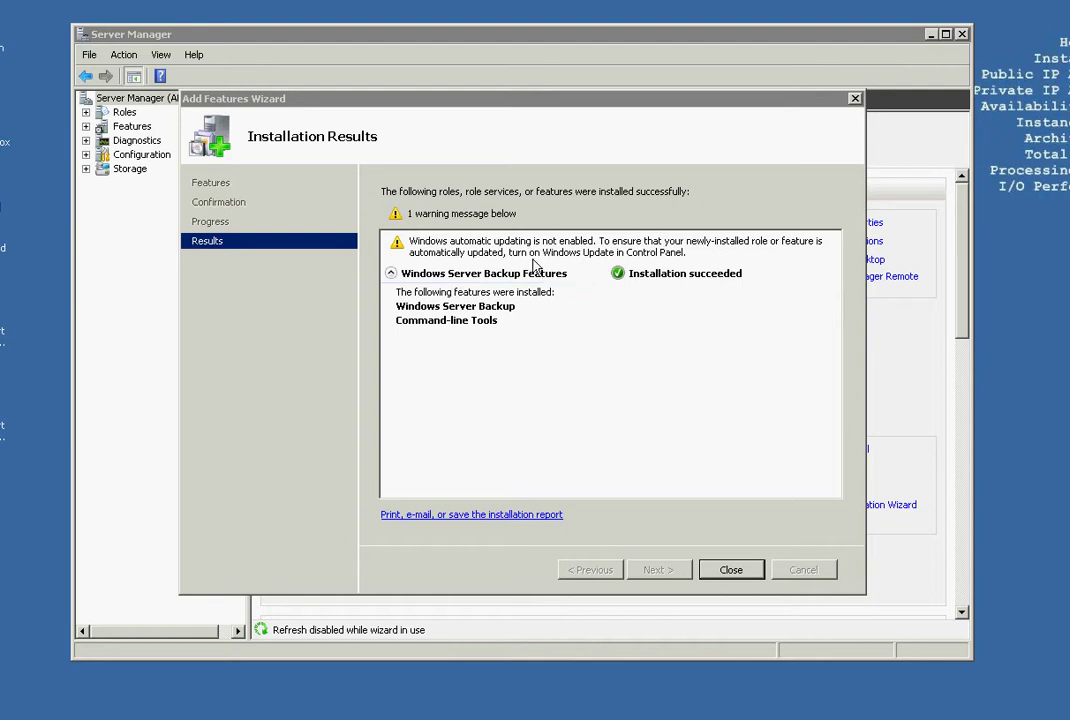
left_click(731, 570)
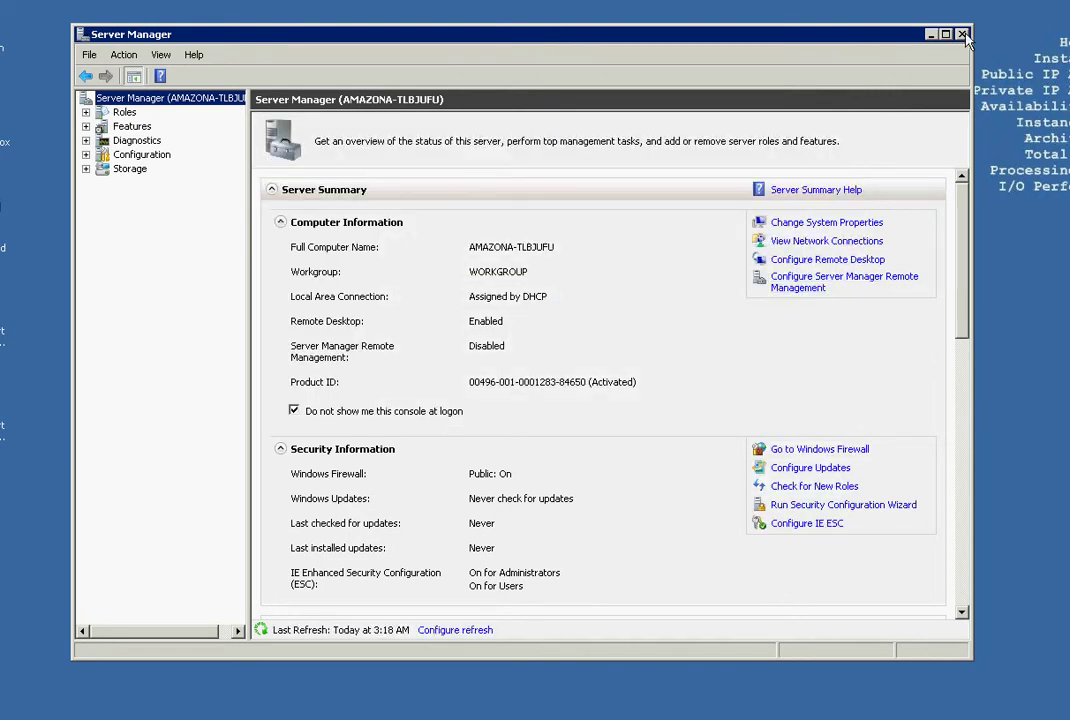
Review the server's installed features summary and the entries beneath the Features node.
left_click(122, 128)
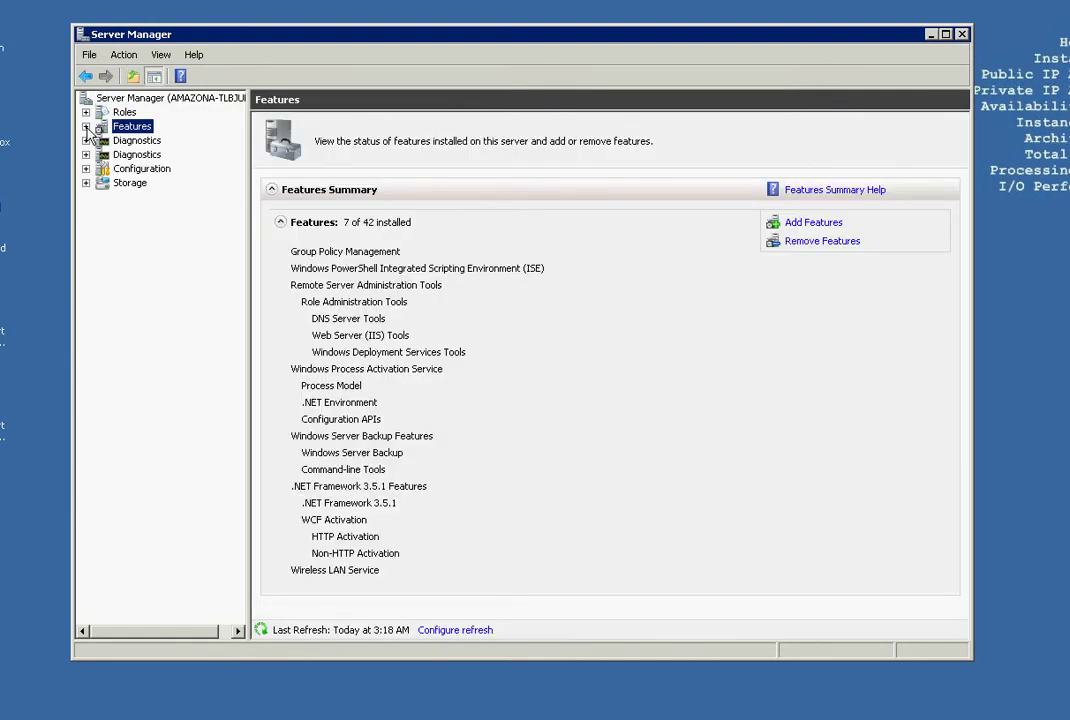
left_click(86, 127)
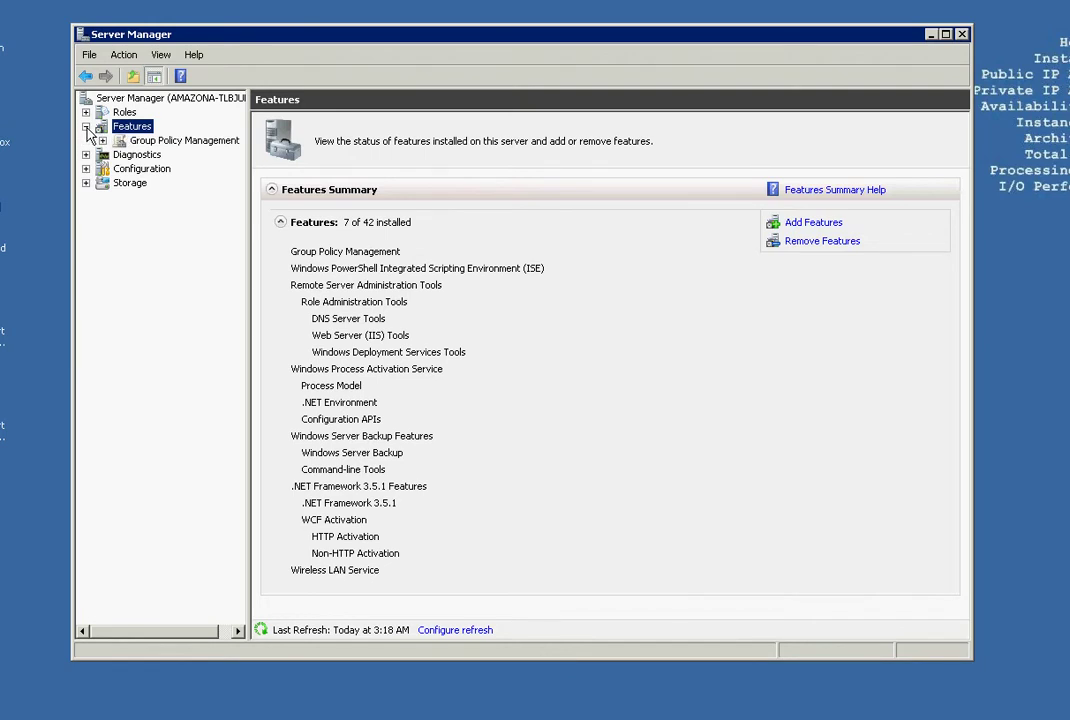
left_click(86, 127)
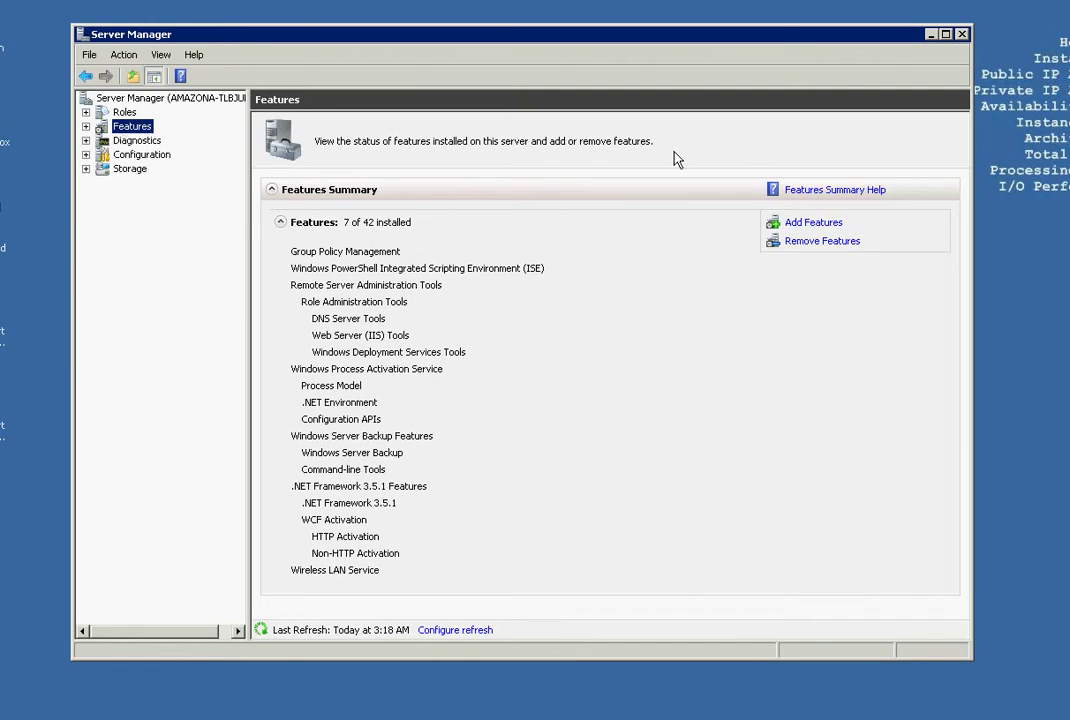
Close Server Manager, launch Windows Server Backup, and move its window fully into view.
left_click(963, 34)
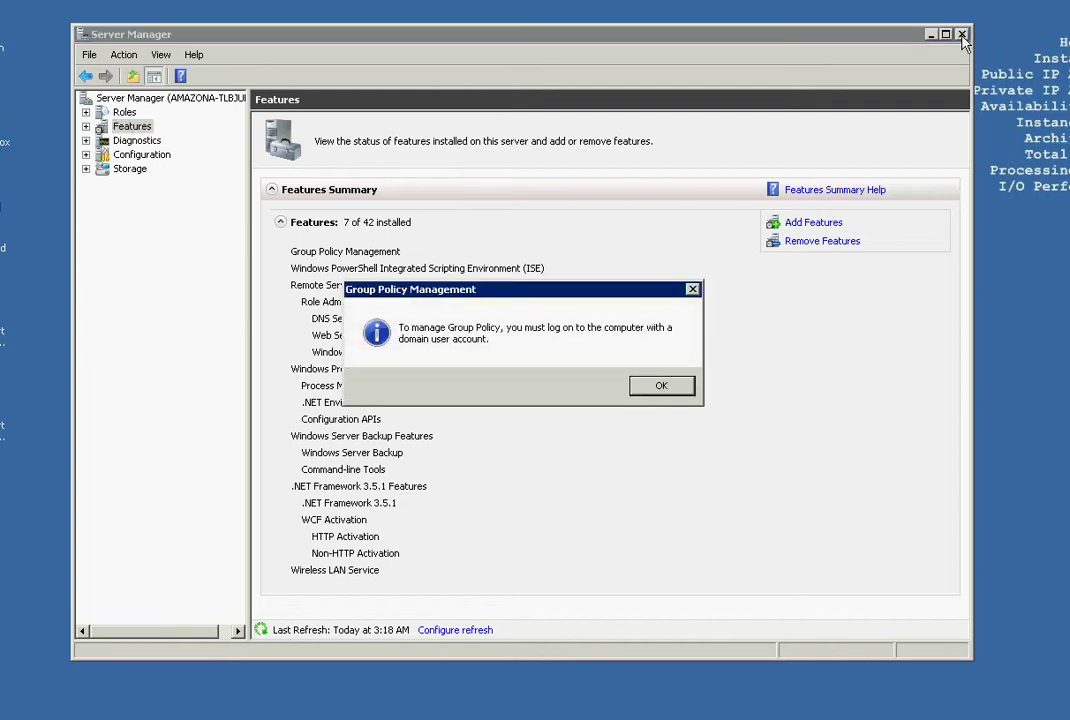
left_click(661, 389)
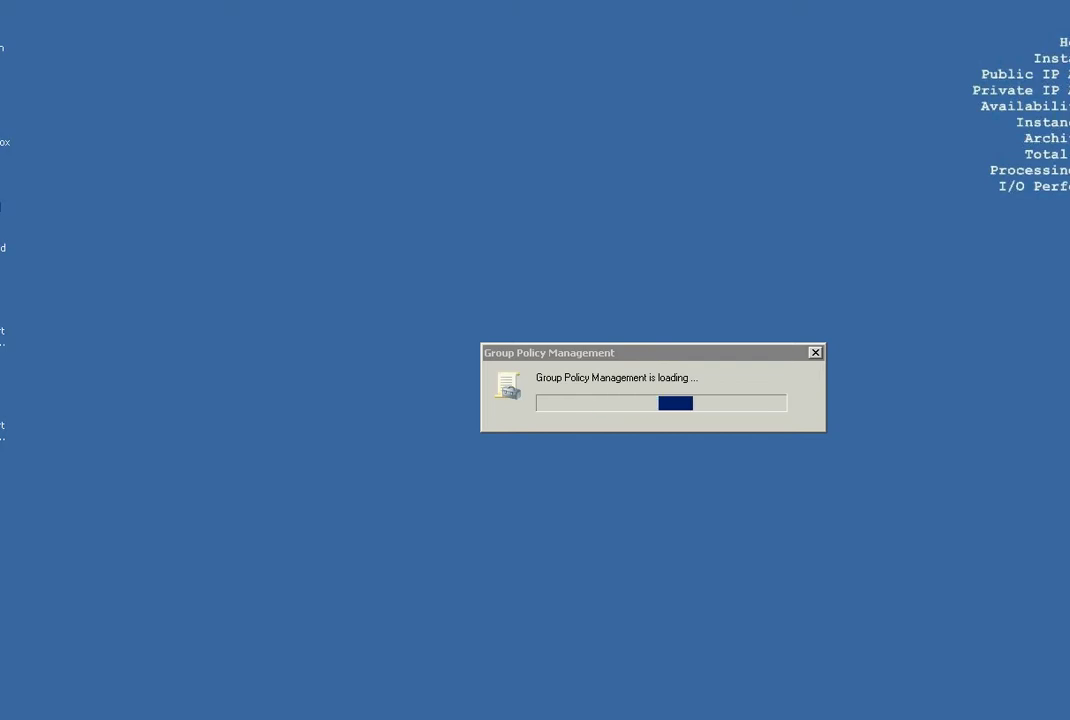
key("super")
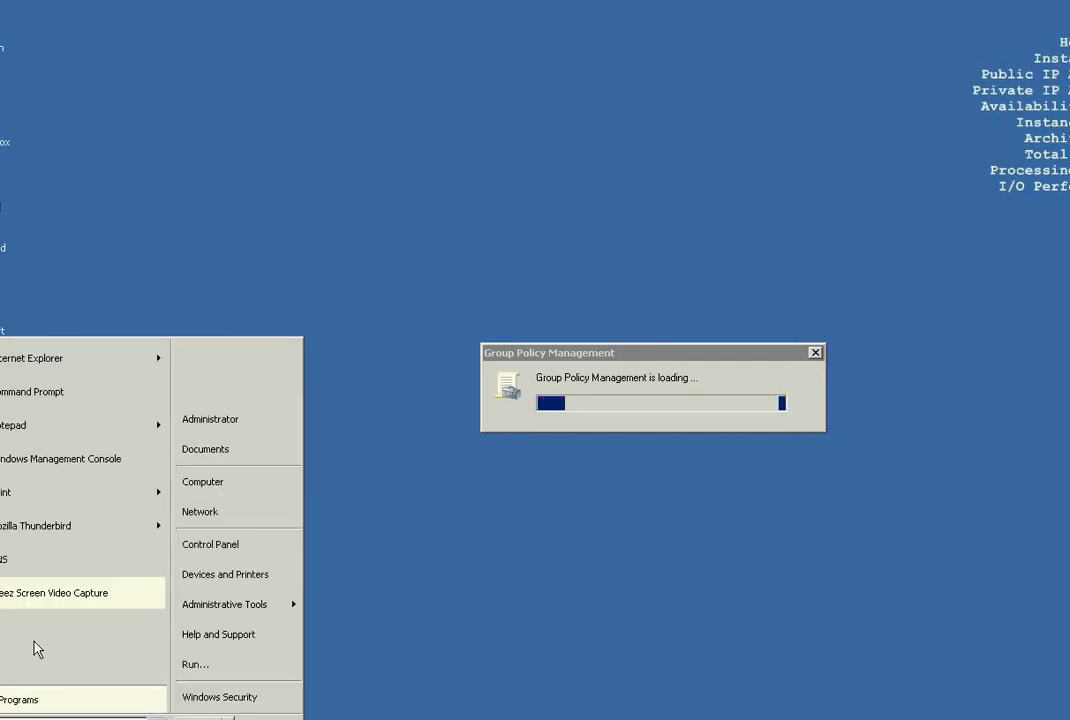
mouse_move(33, 697)
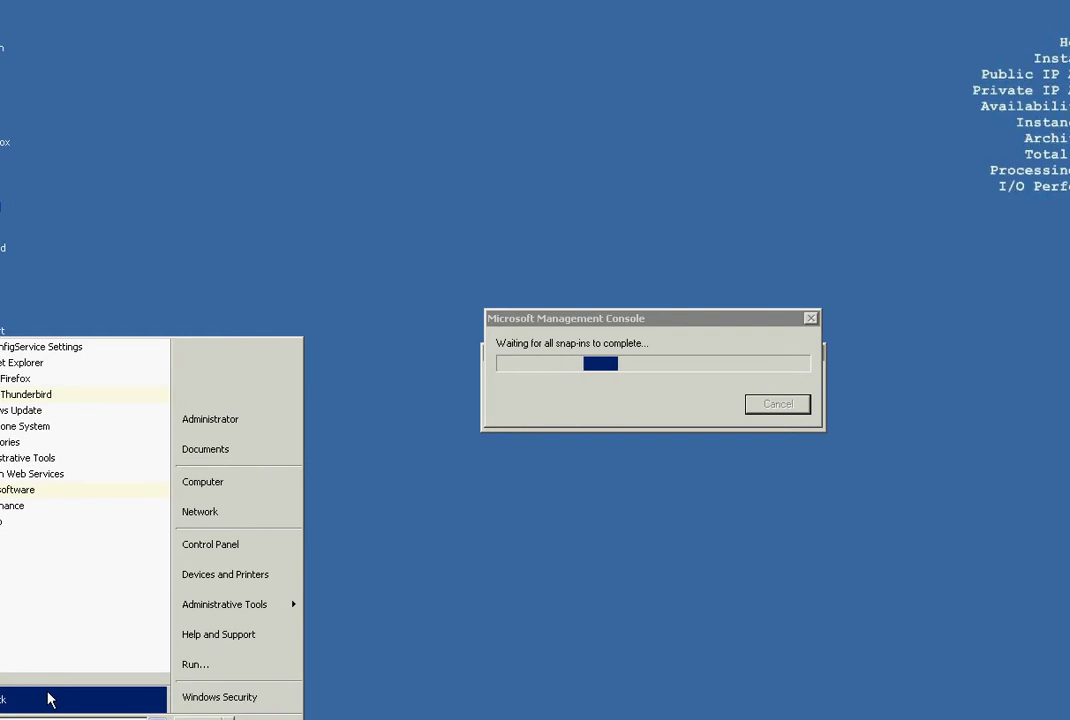
left_click(104, 466)
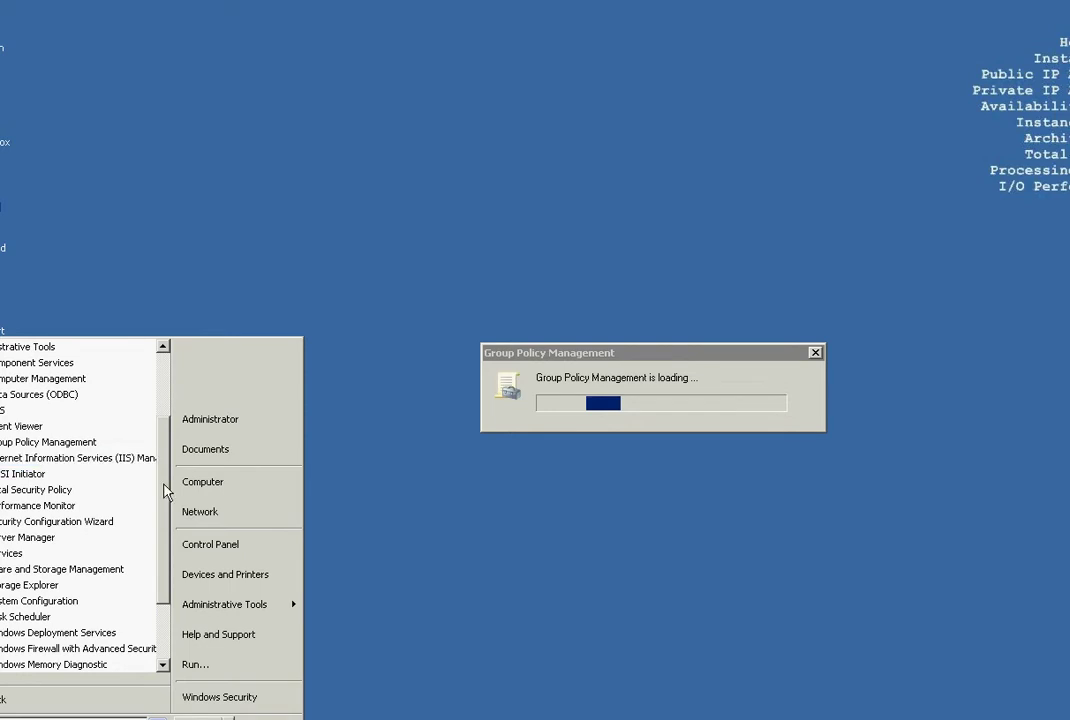
left_click_drag(166, 490, 172, 553)
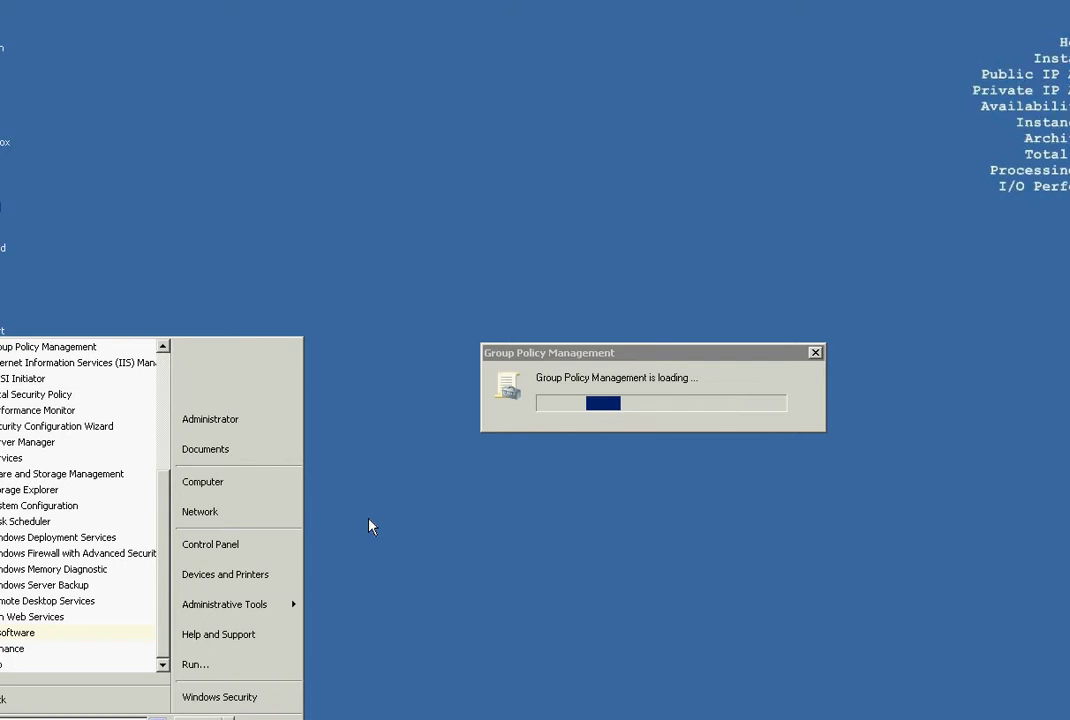
left_click(85, 588)
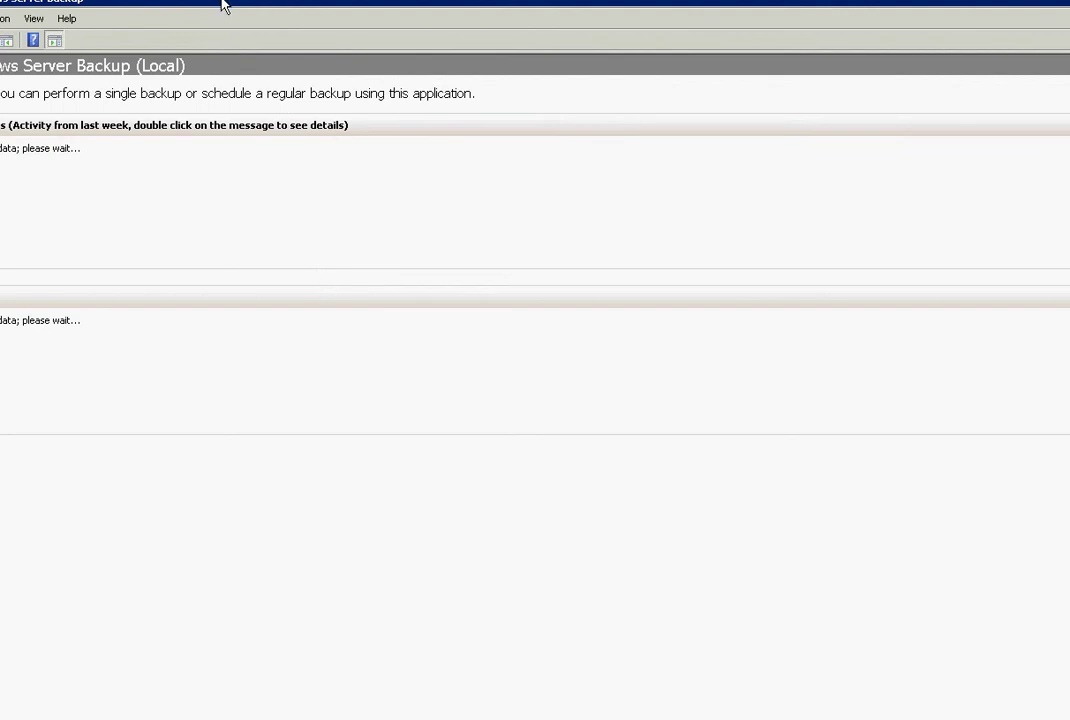
left_click_drag(222, 5, 354, 38)
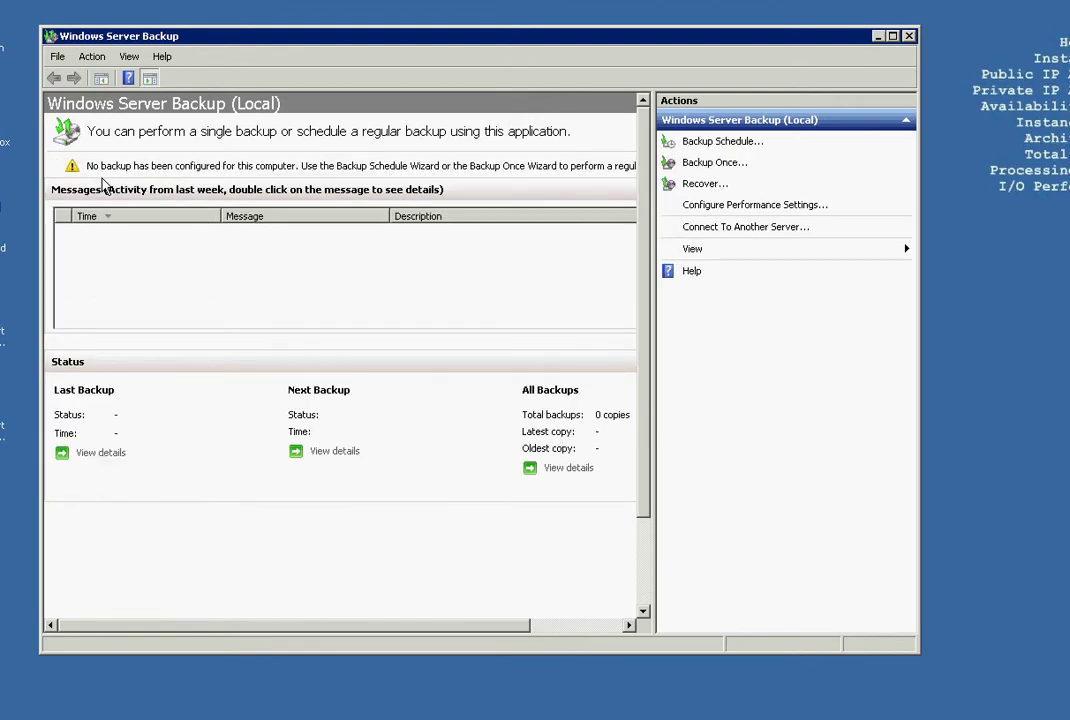
left_click(142, 262)
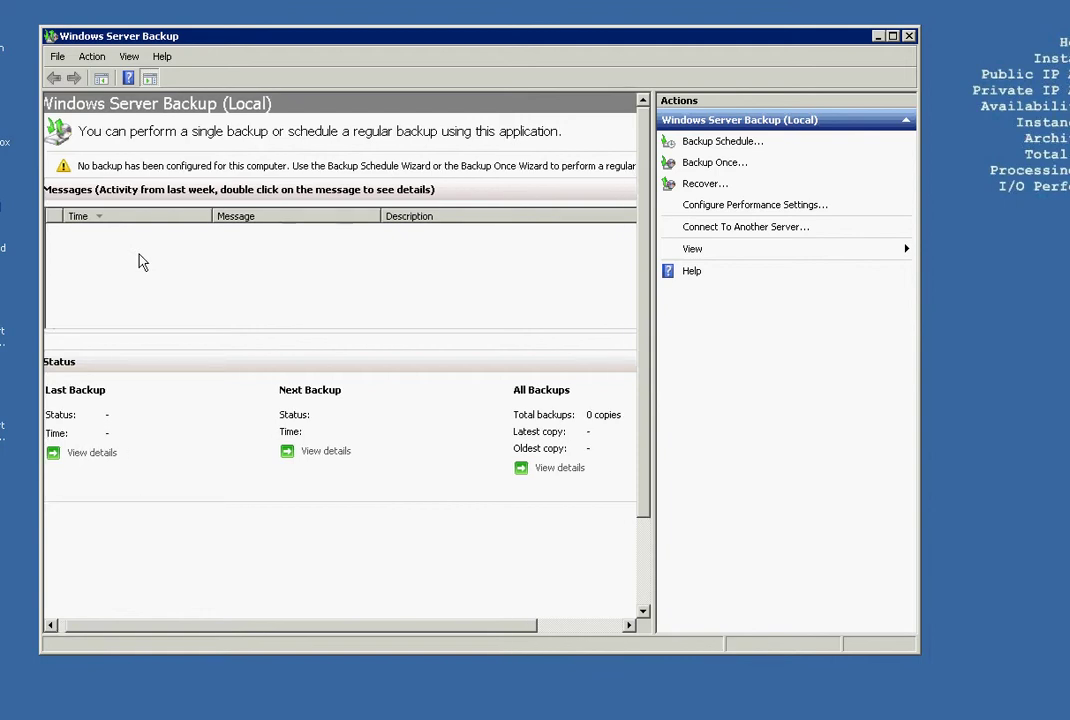
Examine the Backup Once wizard's Custom configuration and the selectable items on Local disk (C:), then cancel the wizard.
left_click(713, 164)
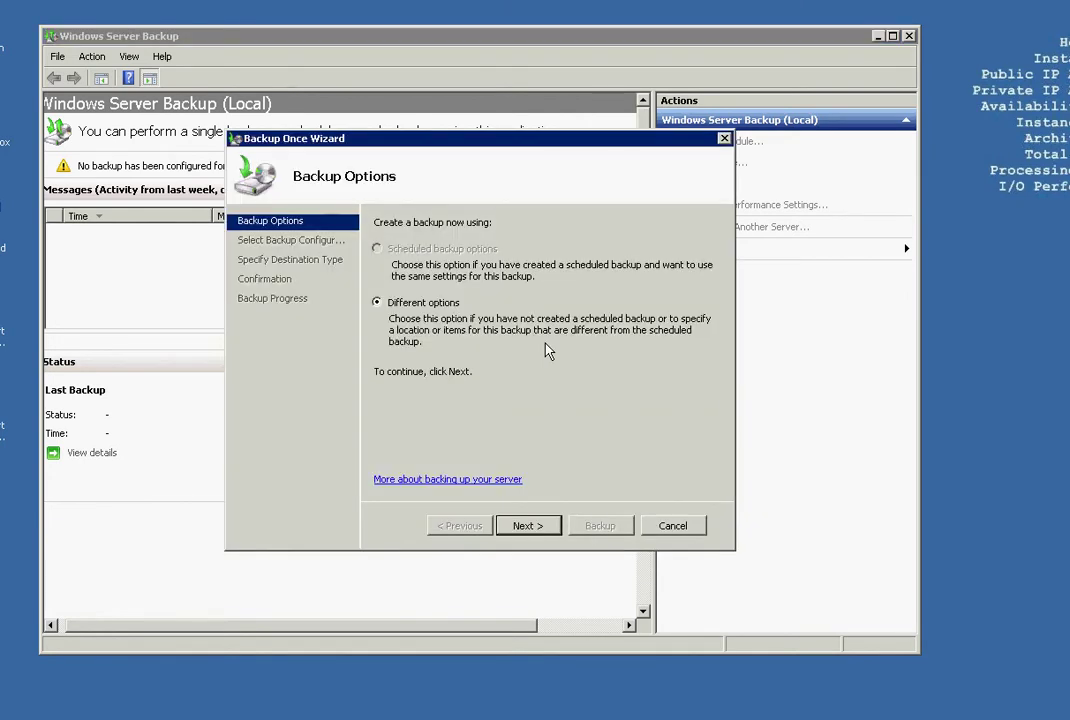
left_click(532, 528)
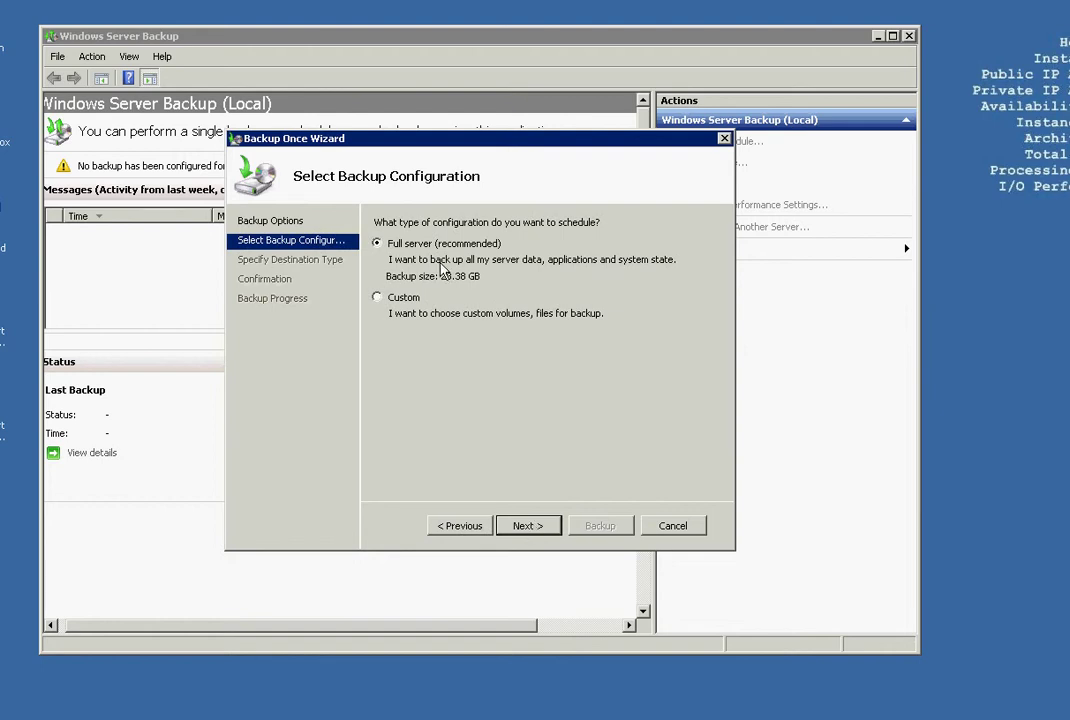
left_click(401, 297)
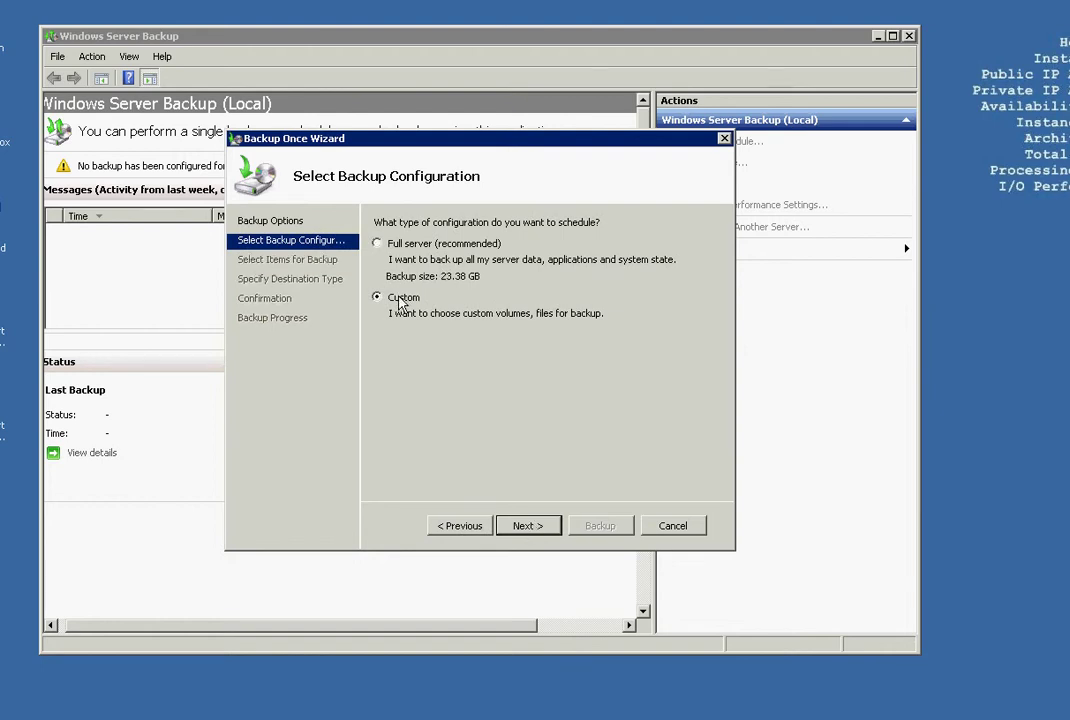
left_click(529, 520)
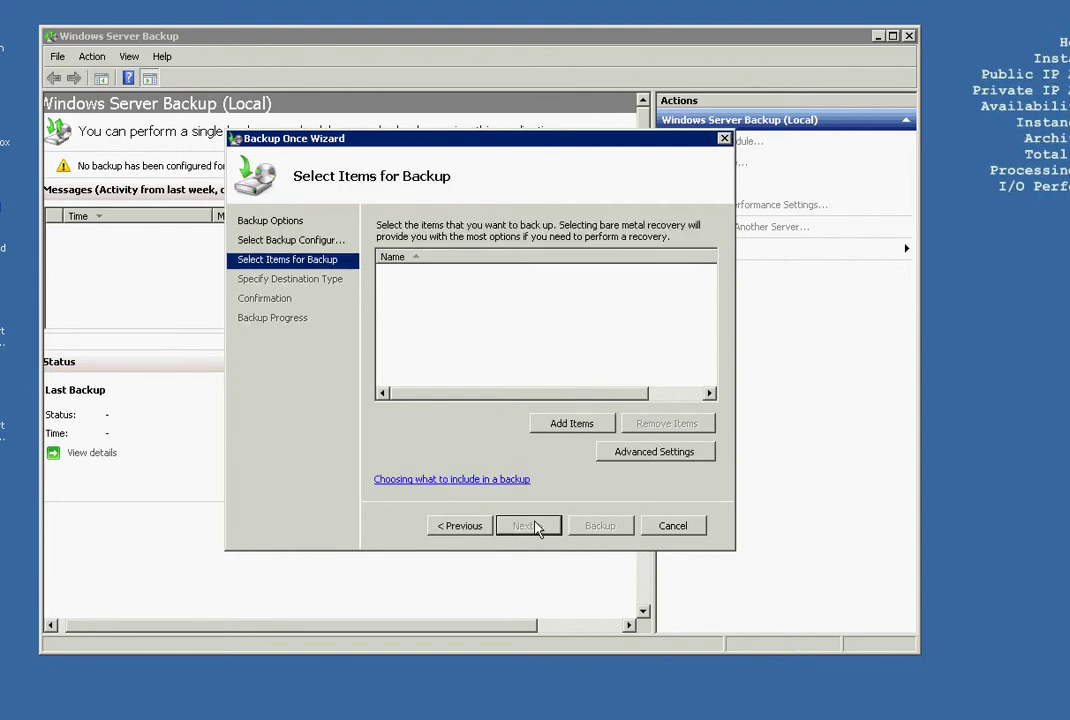
left_click(568, 423)
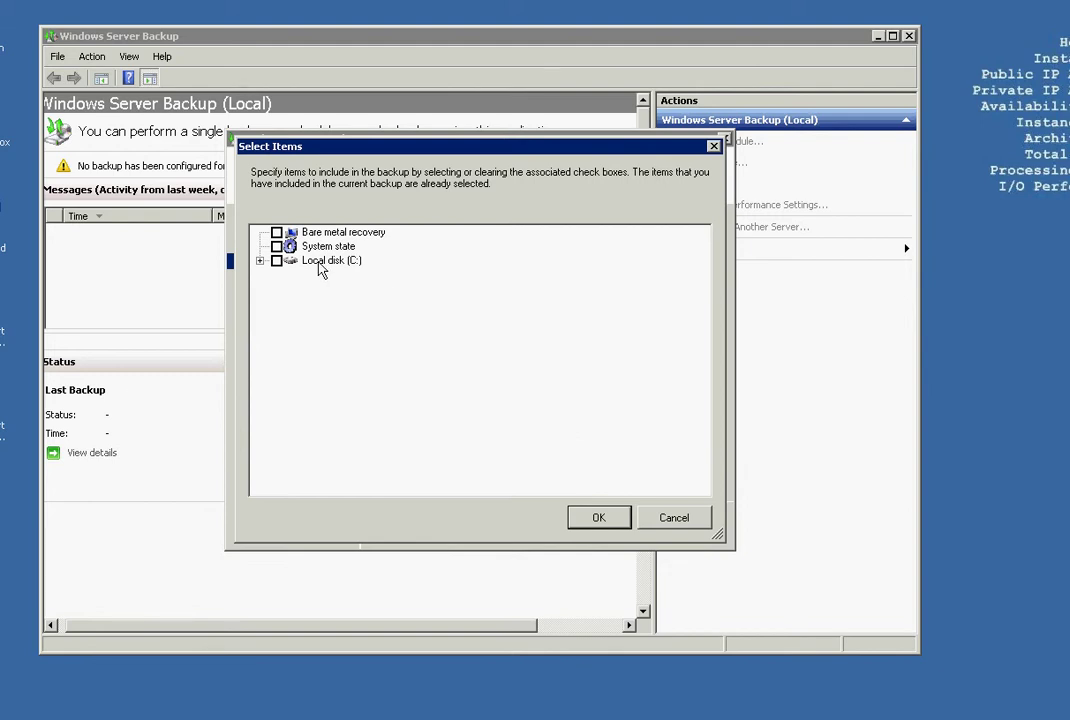
left_click(260, 261)
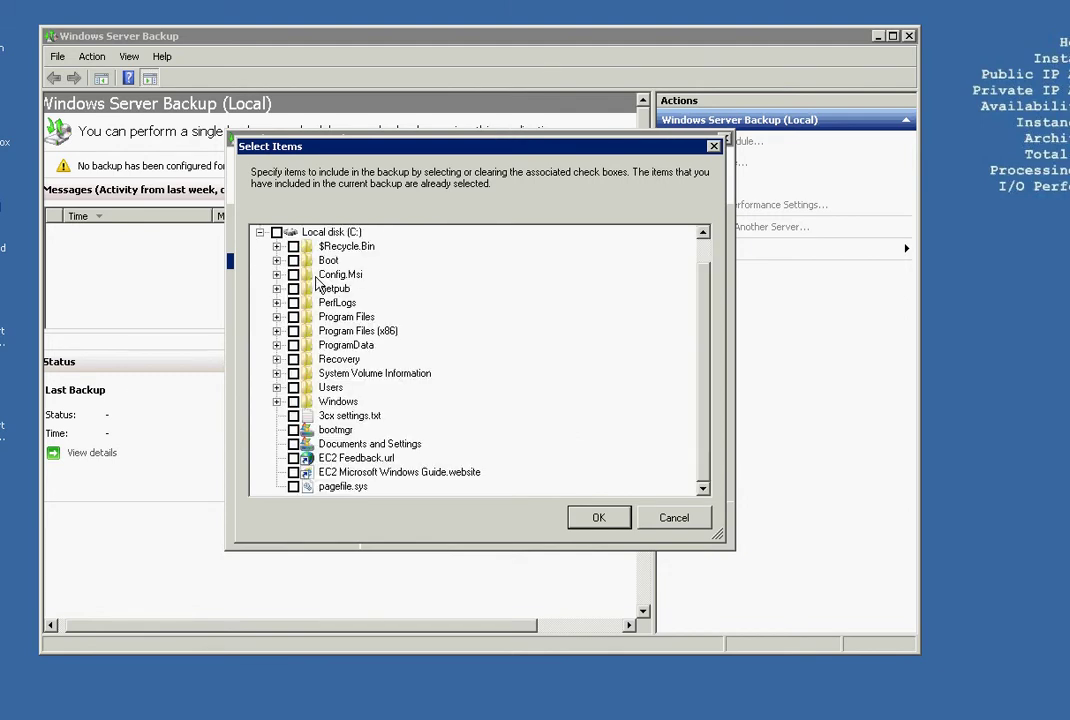
left_click(675, 518)
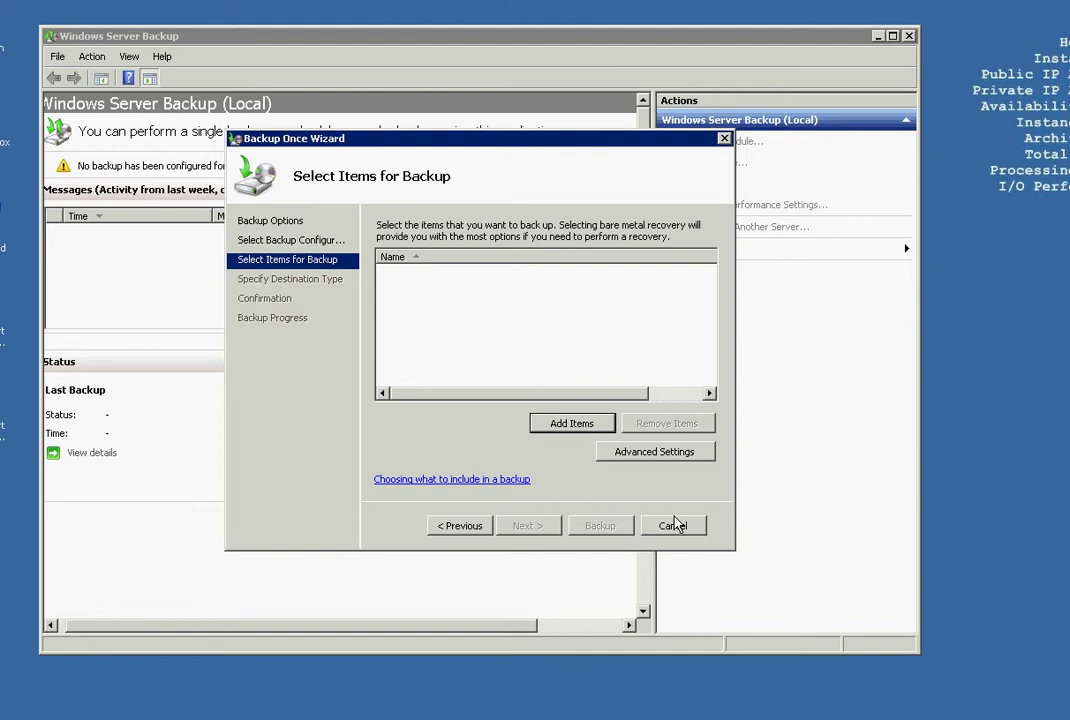
left_click(675, 525)
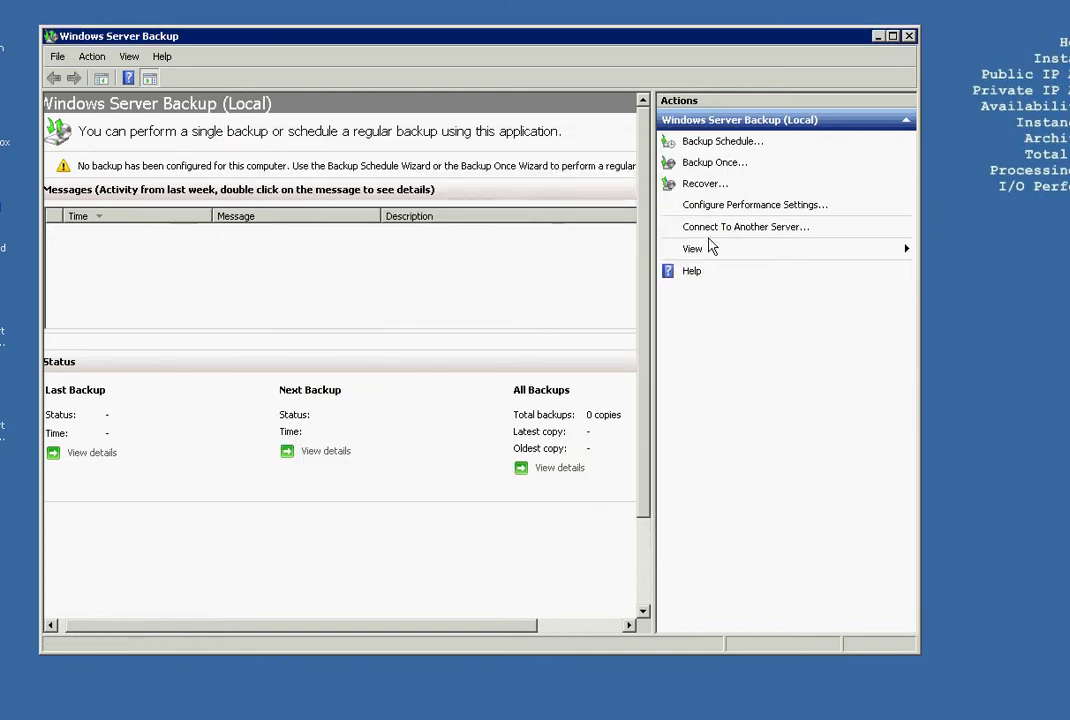
Examine the Backup Schedule wizard's configuration types and the options for connecting to another server, closing both dialogs.
left_click(733, 146)
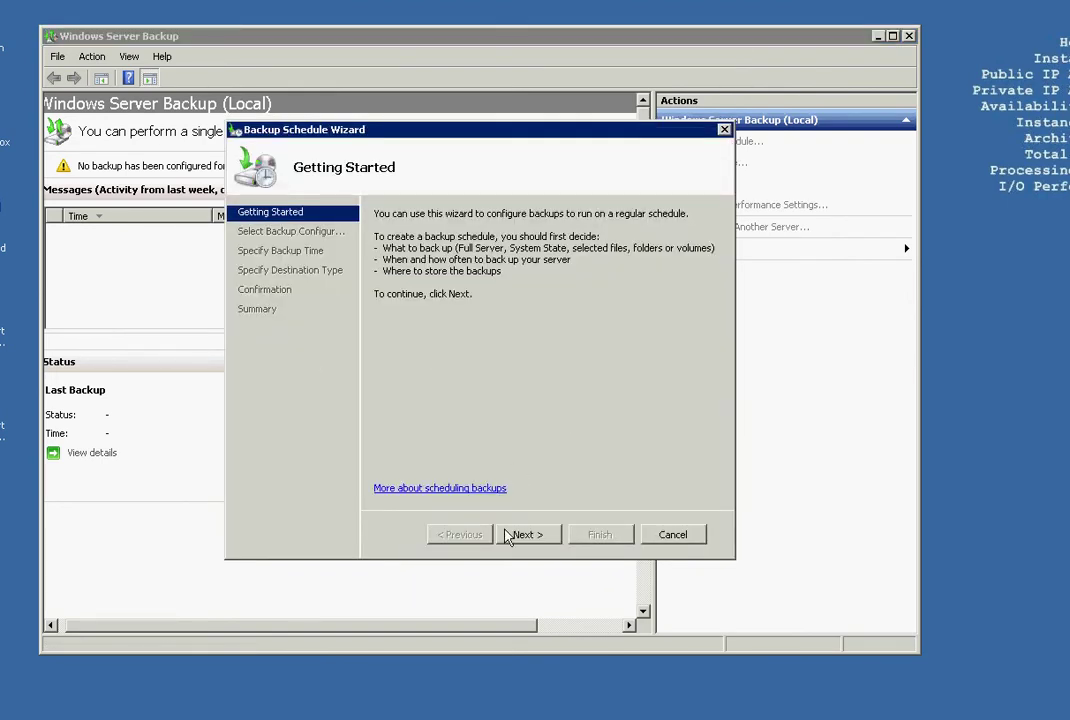
left_click(510, 536)
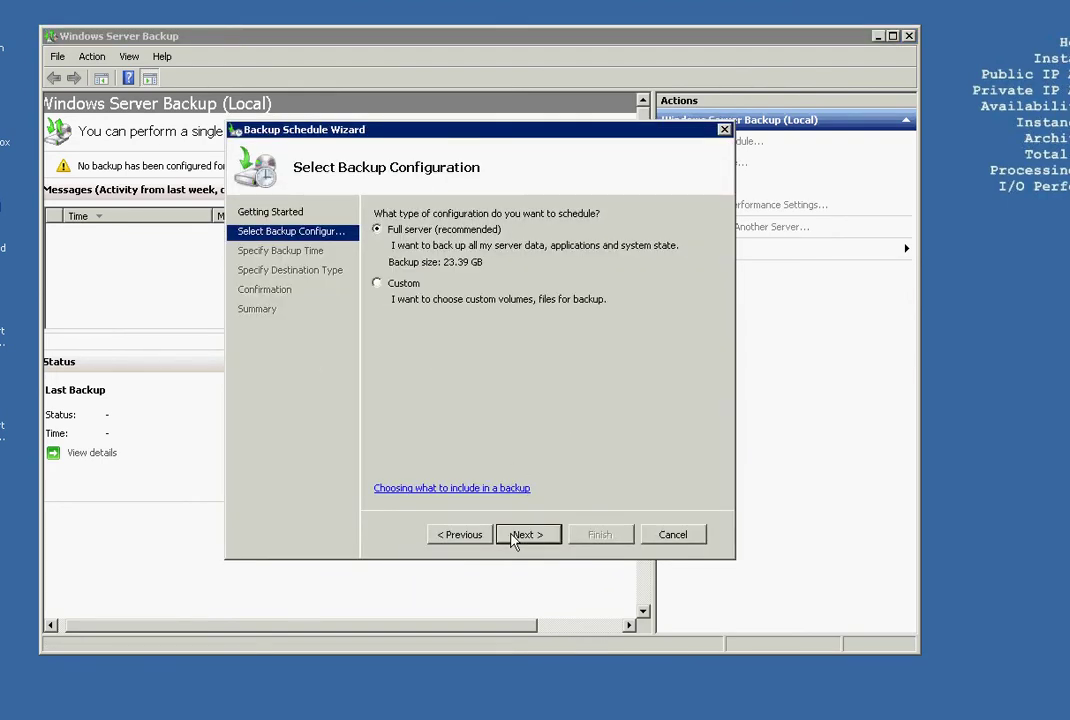
left_click(673, 535)
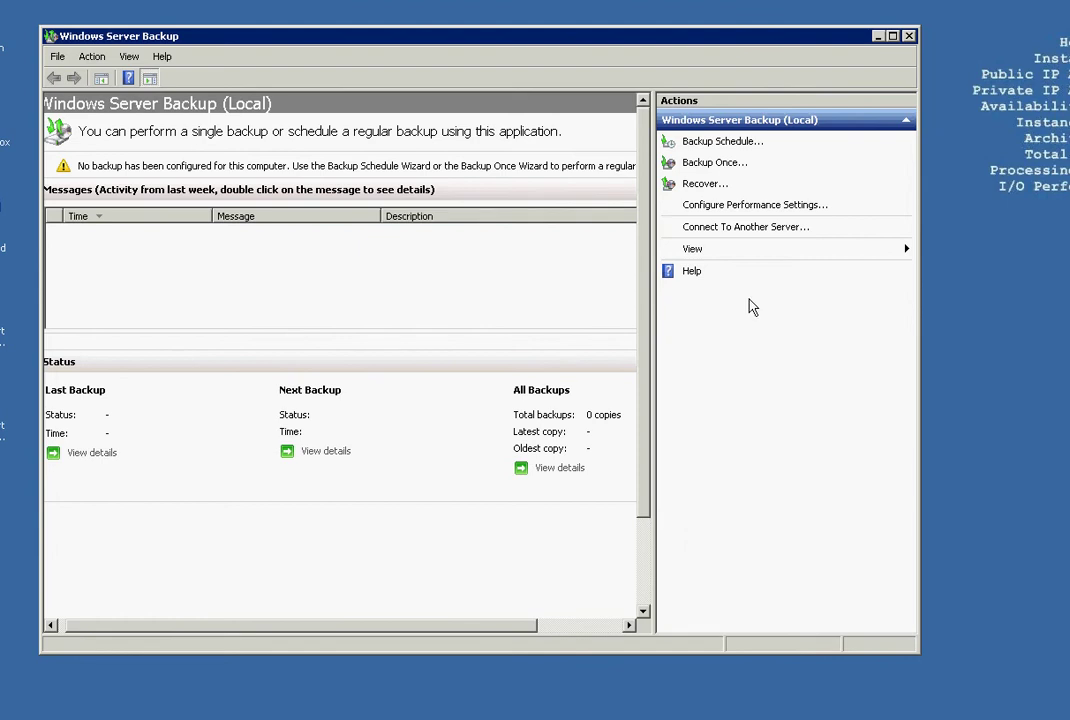
left_click(752, 233)
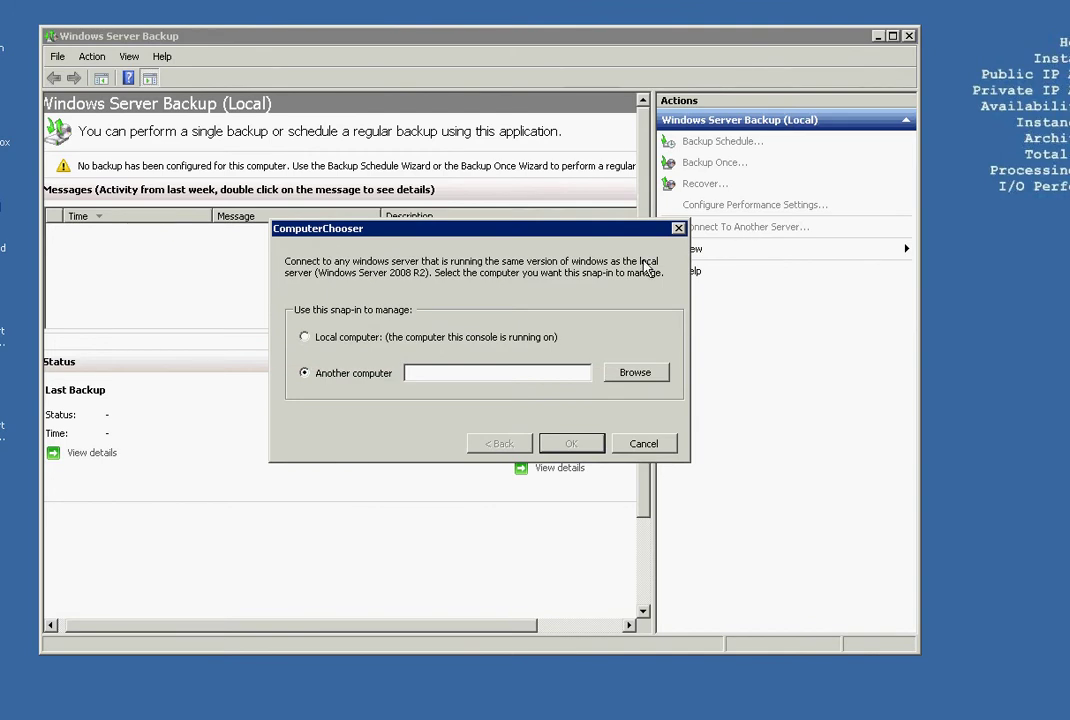
left_click(679, 229)
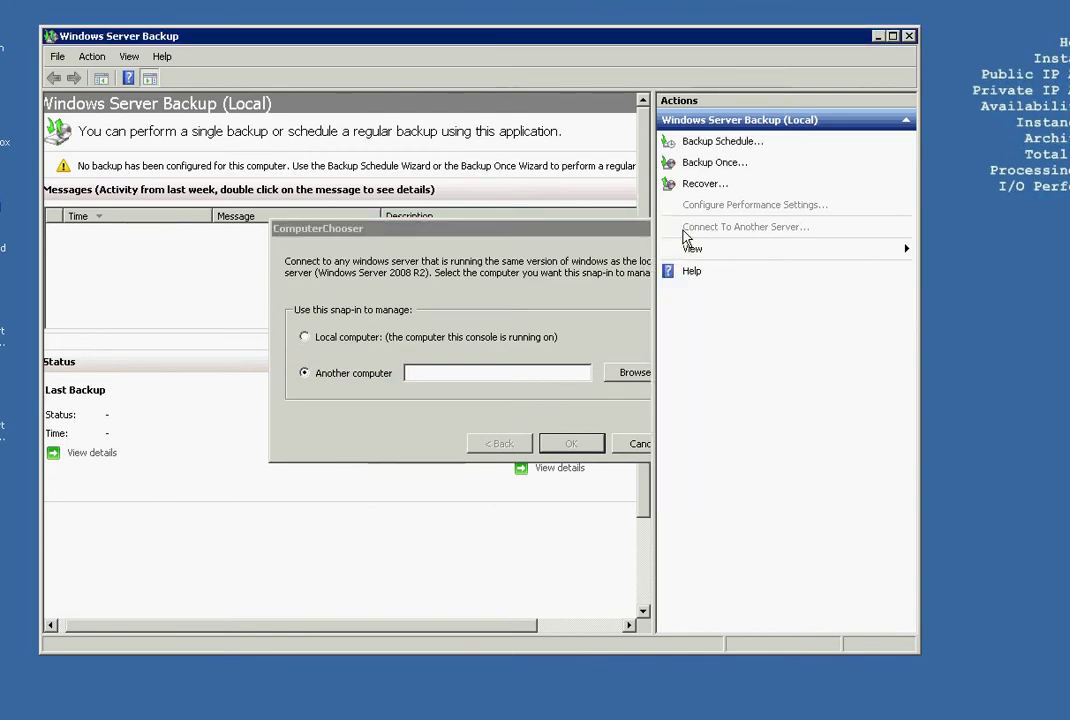